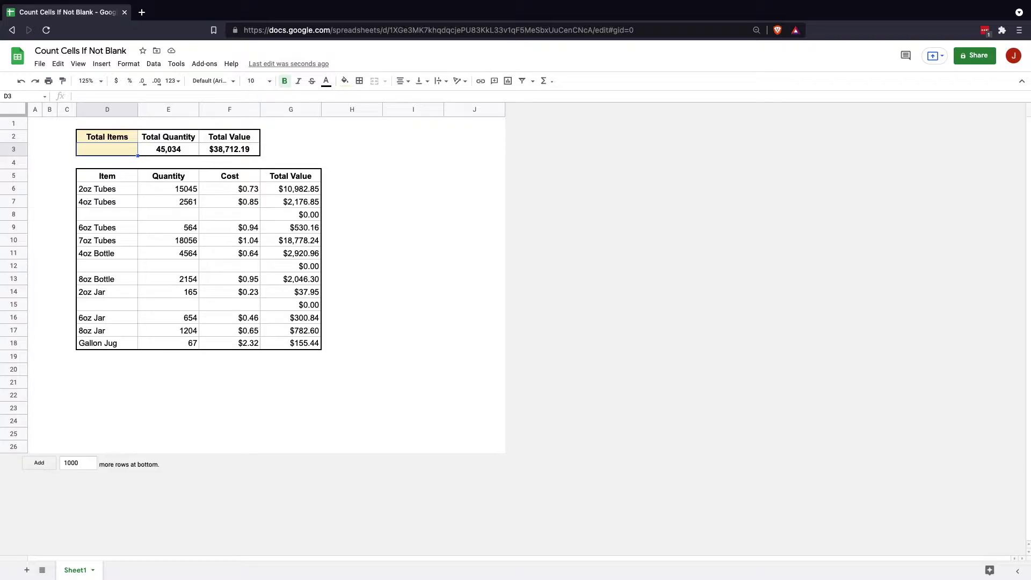
- Enter a COUNT formula over the item range D6:D18 in D3
text(=cou)
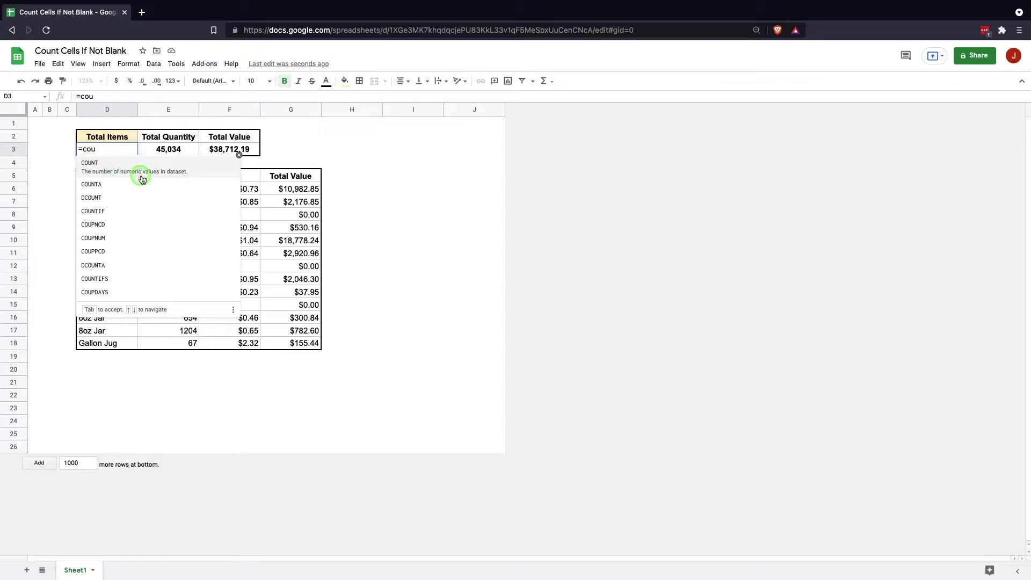
click(158, 174)
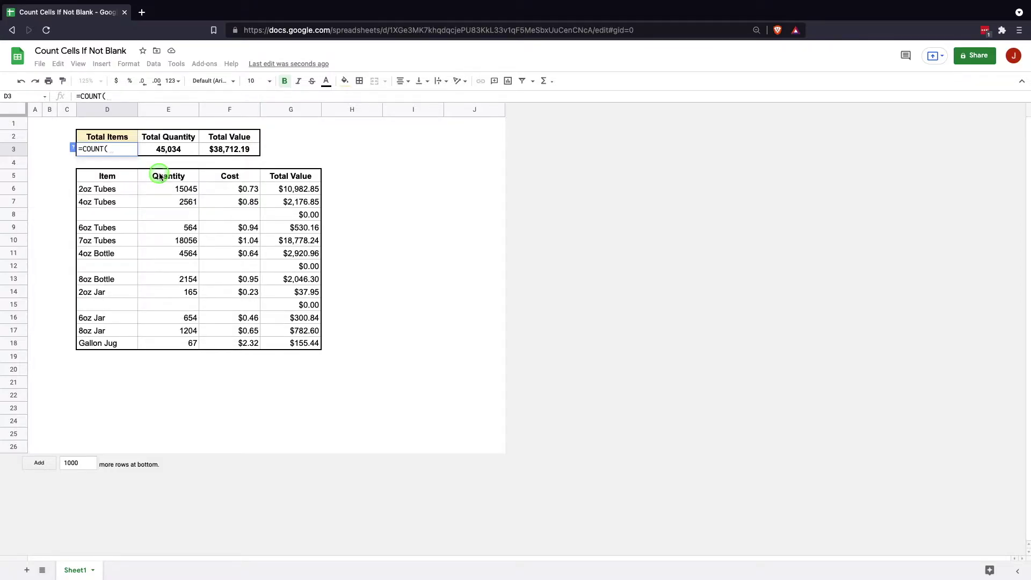
drag(118, 188, 116, 344)
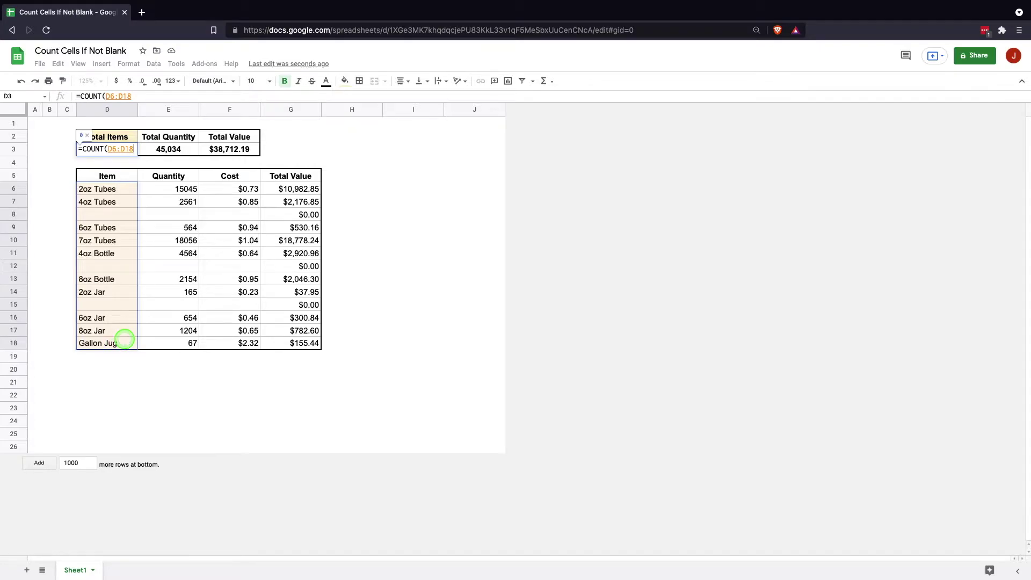
key(Return)
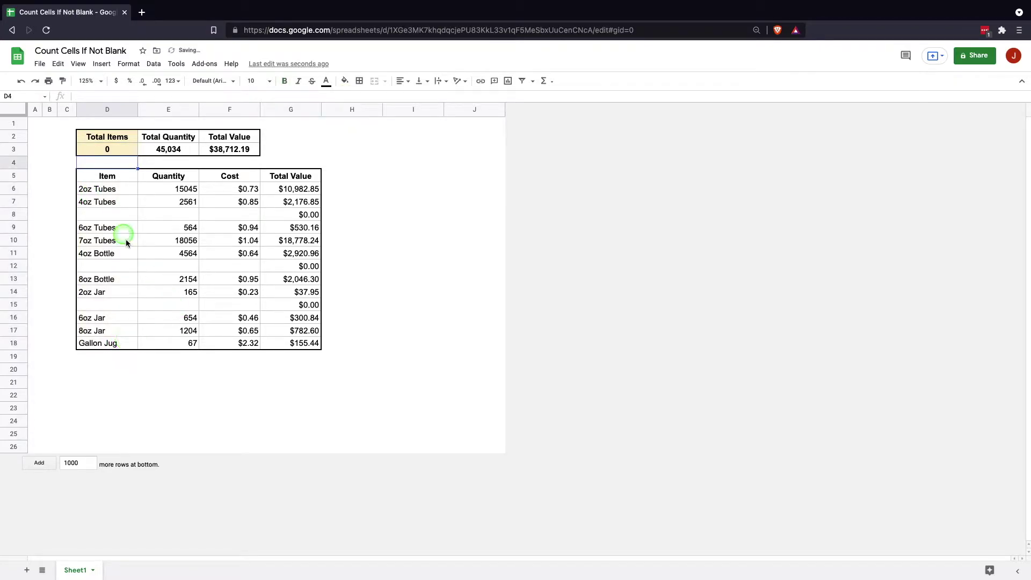
- Test the count with 54 in blank item cell D8, then delete it
click(119, 215)
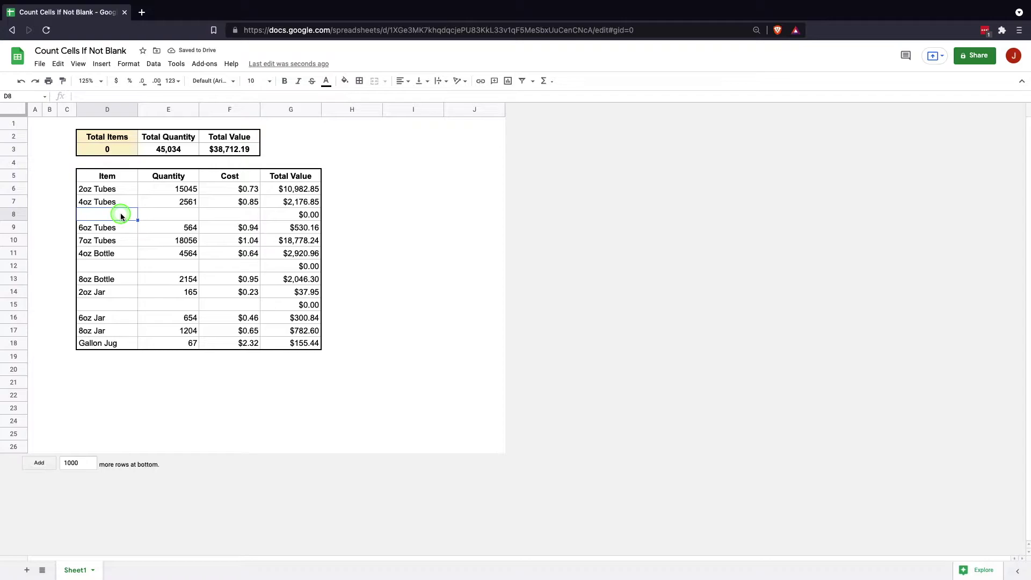
text(54)
key(Return)
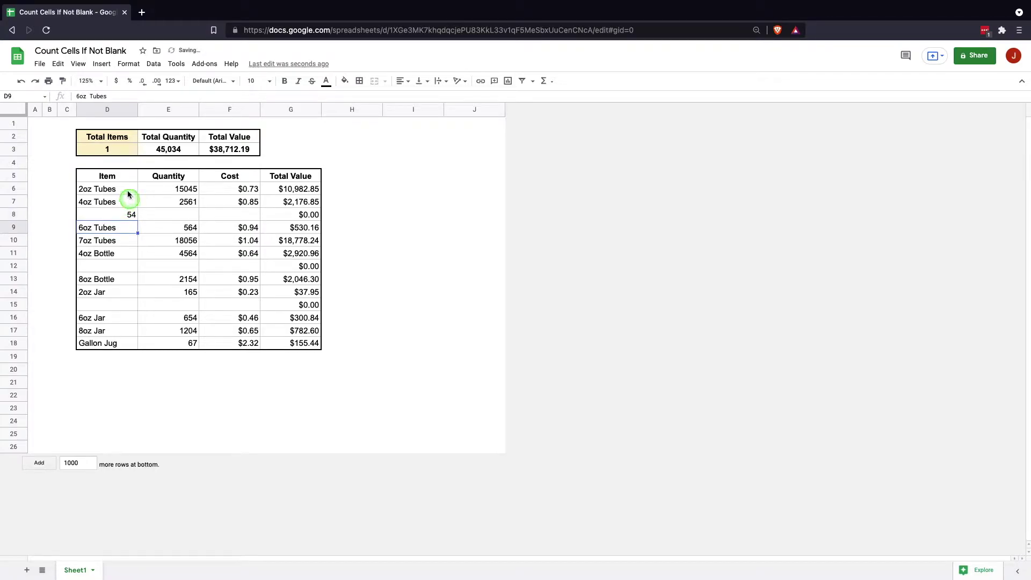
click(120, 214)
key(Delete)
- Replace D3's formula with =COUNTA(D6:D18) and check its result
click(107, 150)
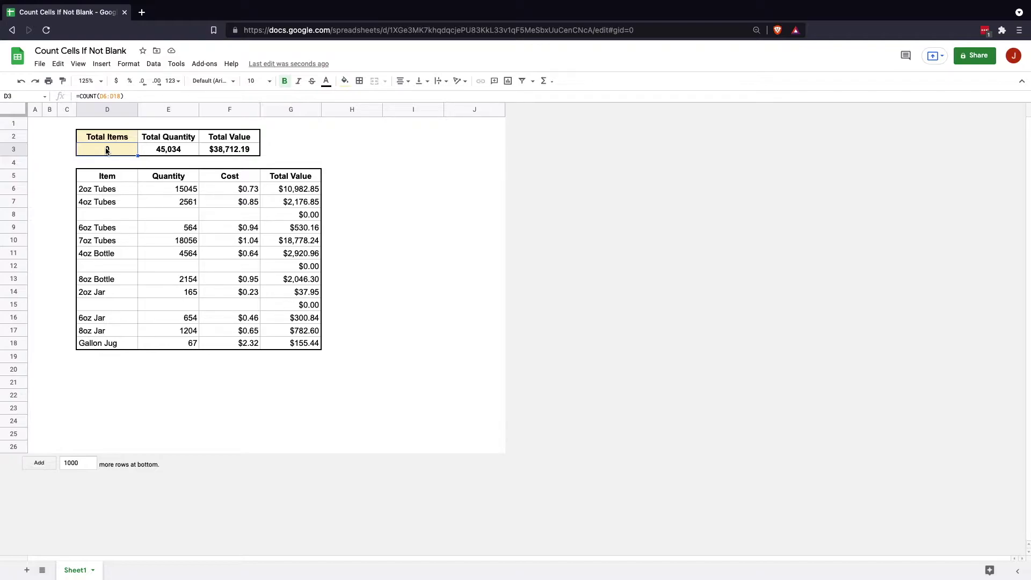
key(Delete)
text(=COUNT)
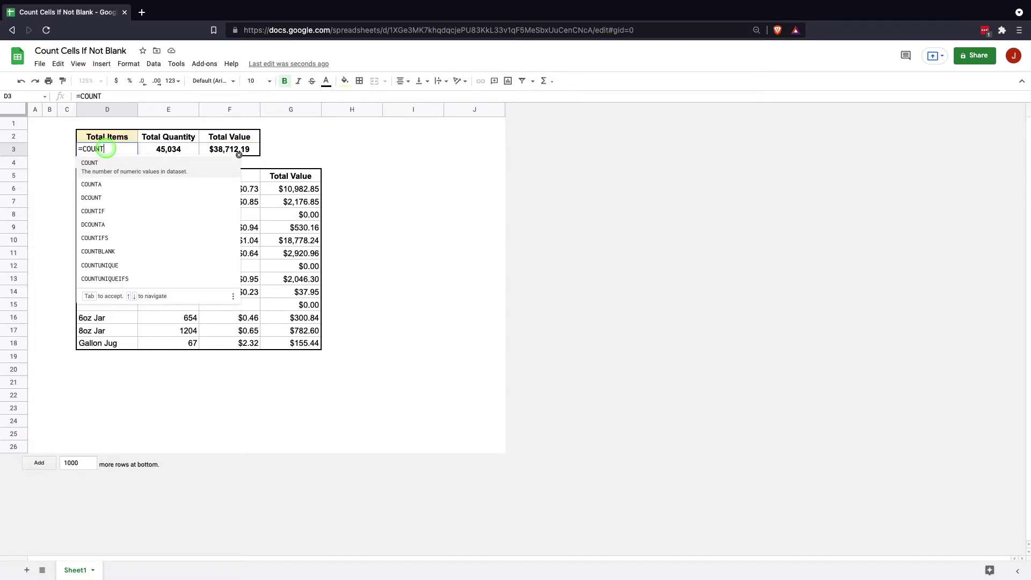
text(A)
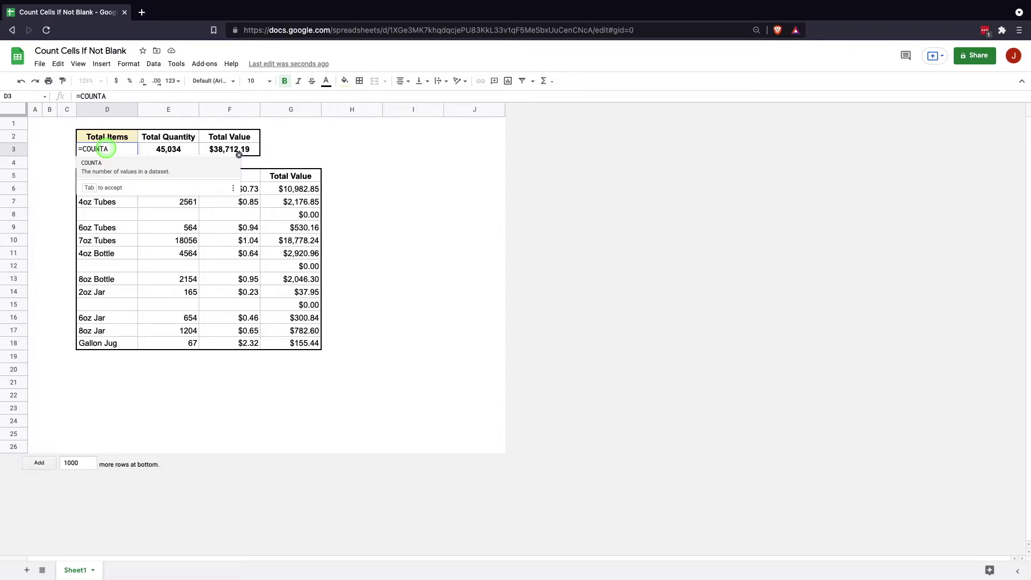
text(()
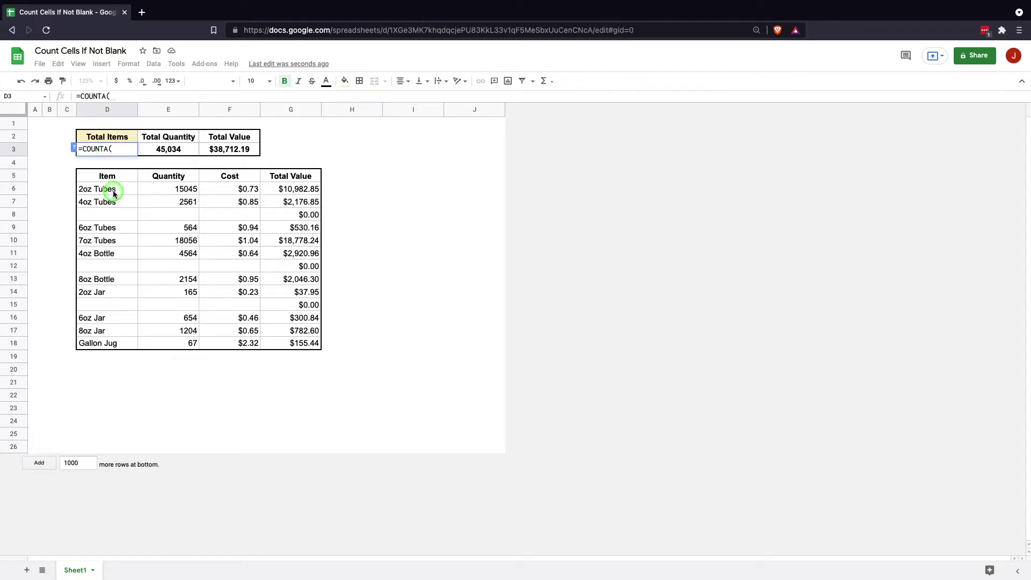
drag(113, 190, 113, 344)
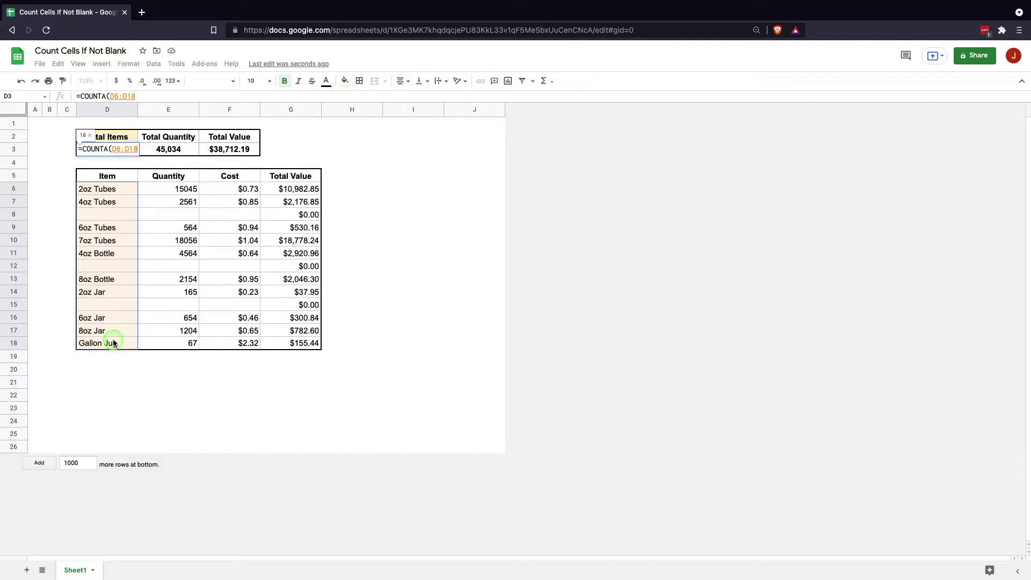
text())
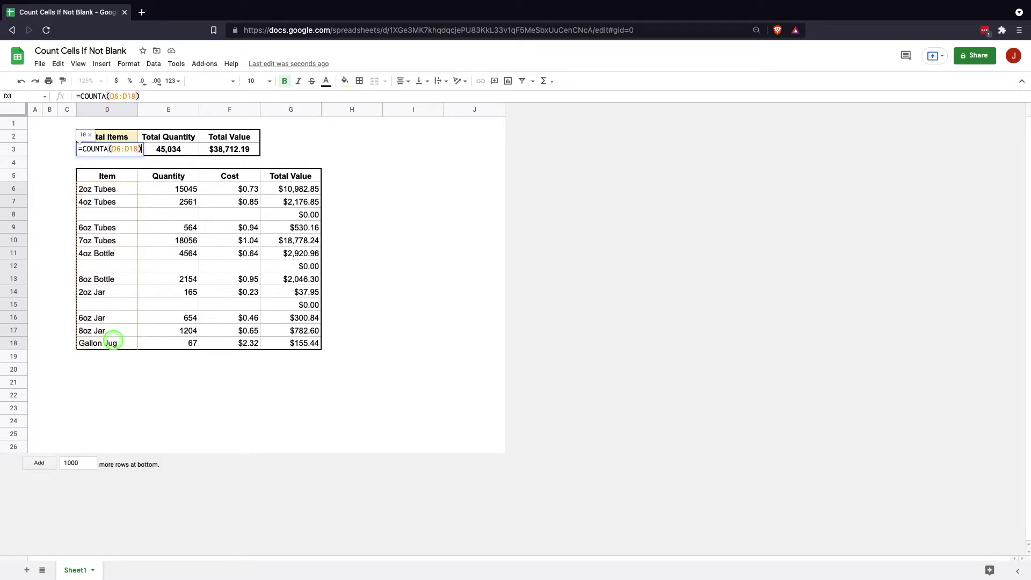
key(Return)
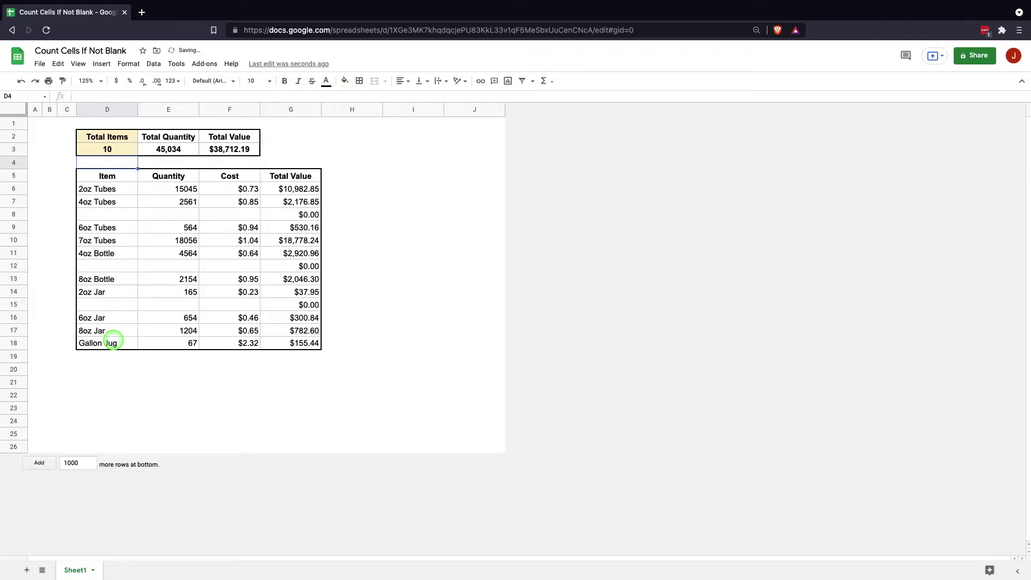
click(116, 150)
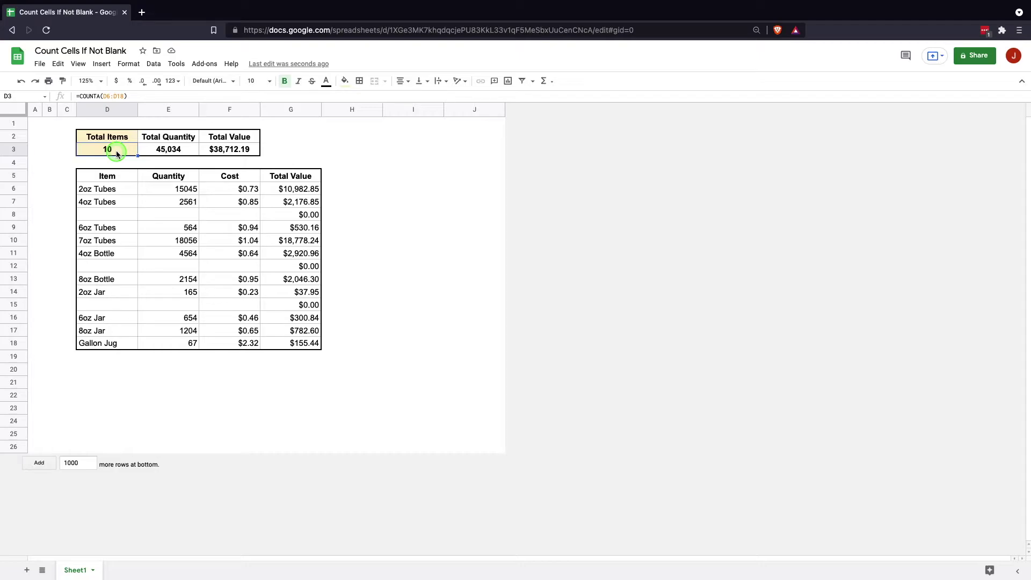
- Clear D3's COUNTA formula and start =COUNTIF( in empty cell I5
key(Delete)
click(103, 153)
click(421, 177)
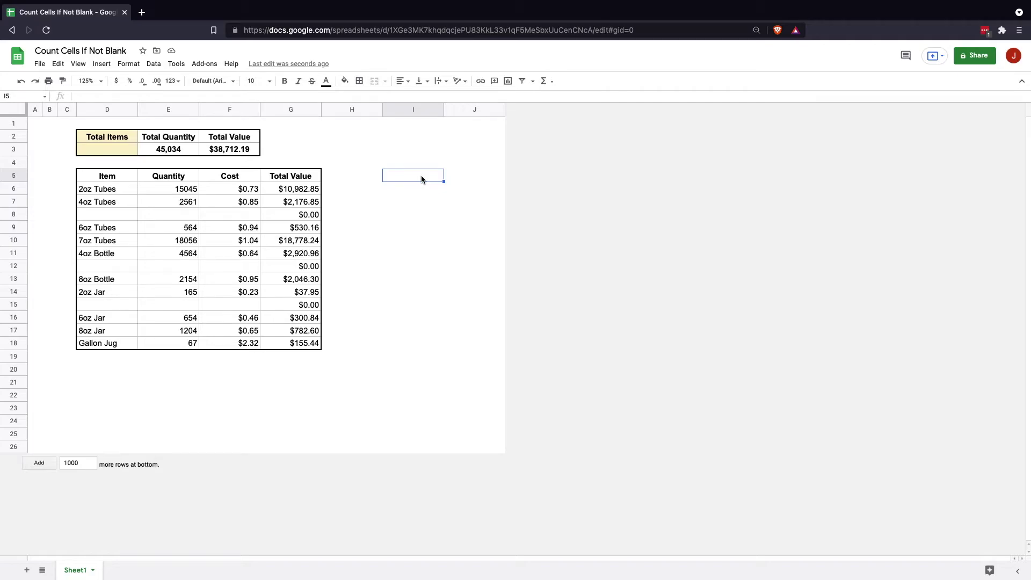
text(=COU)
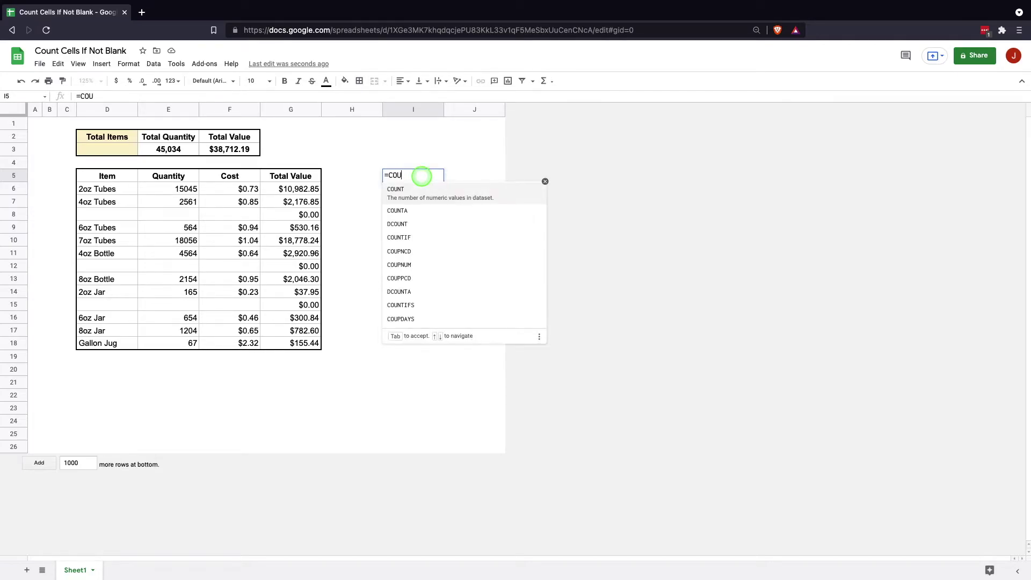
text(NTIF()
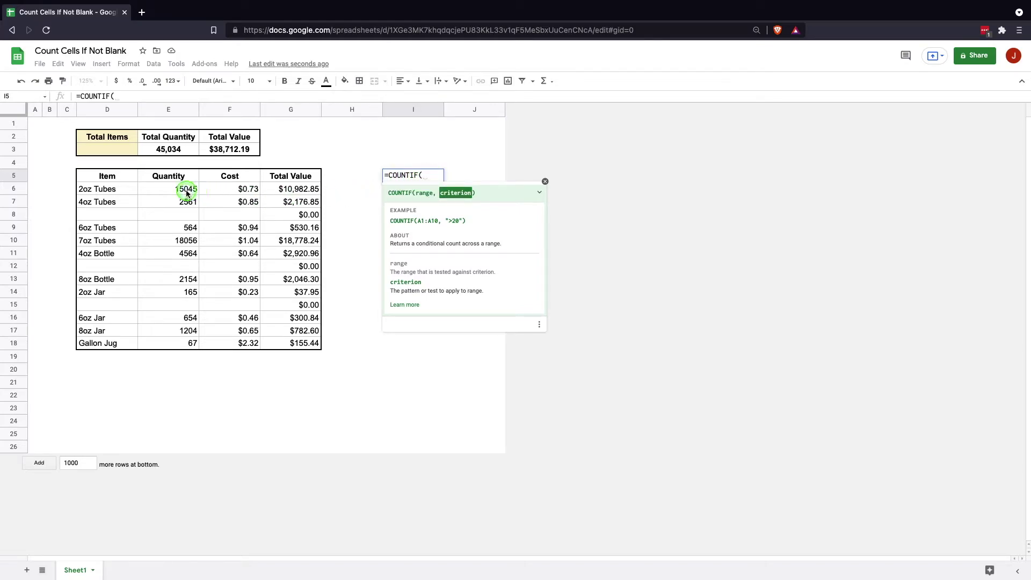
drag(188, 191, 182, 347)
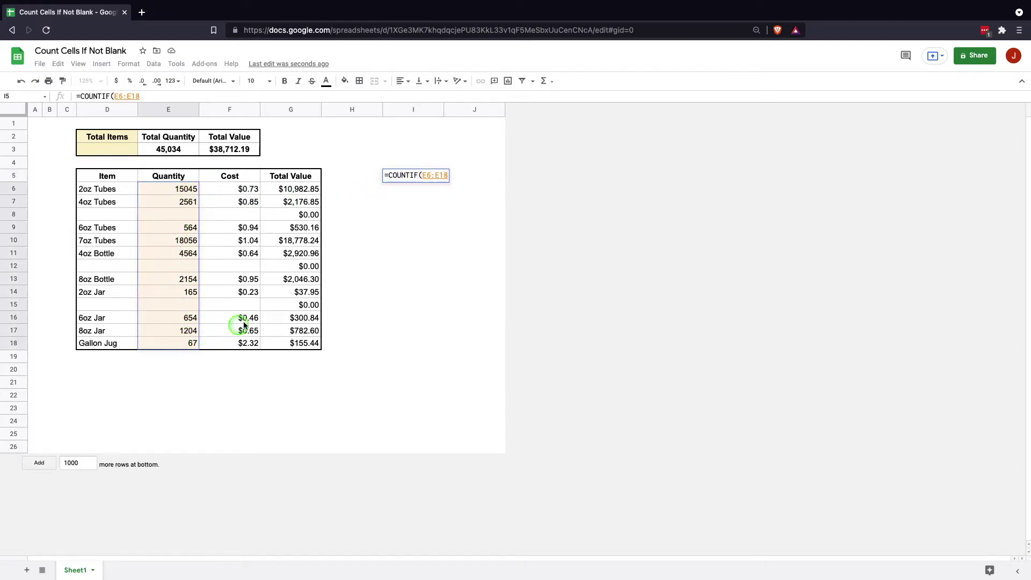
text(,)
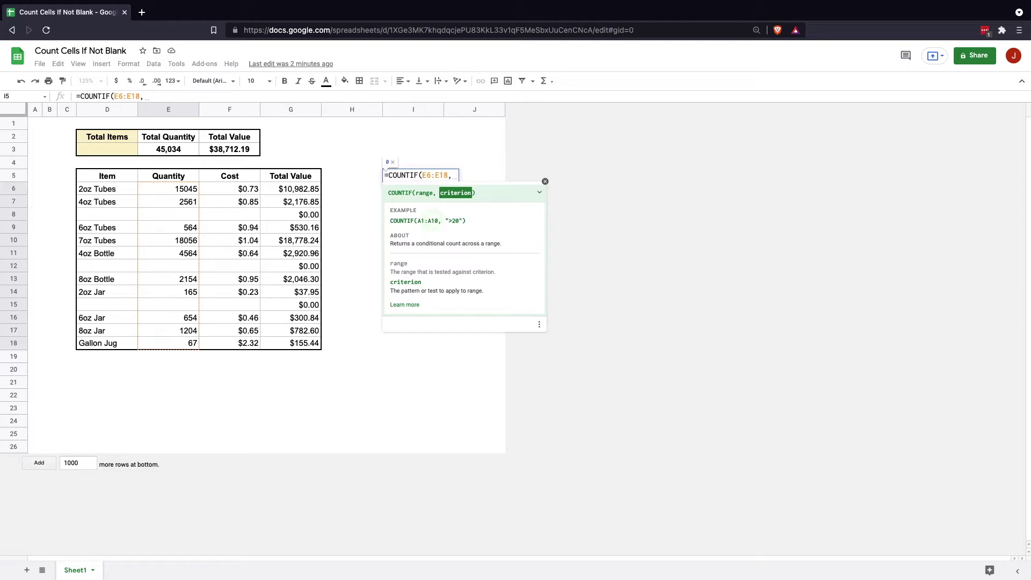
click(432, 221)
text(")
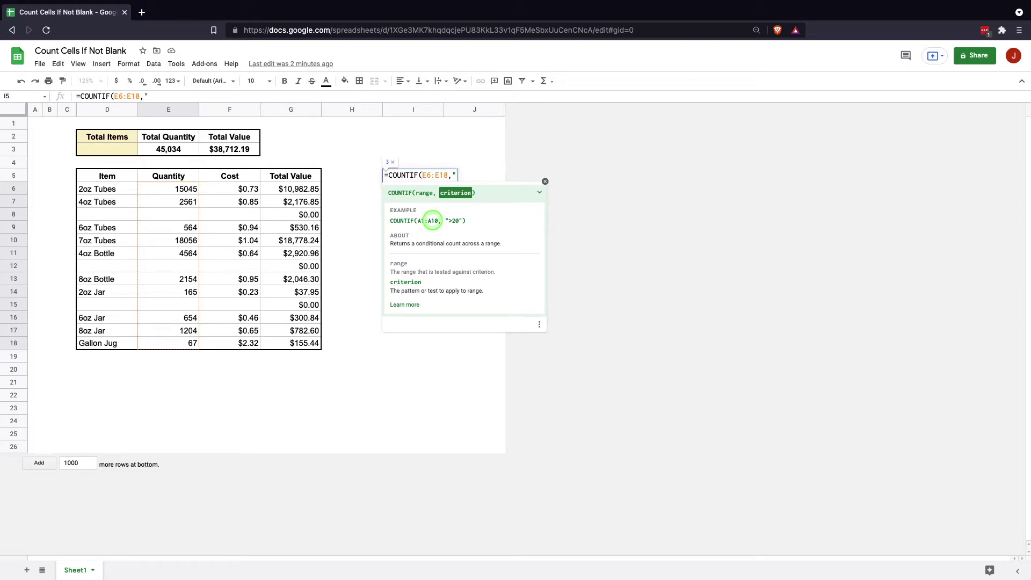
text(>15000")
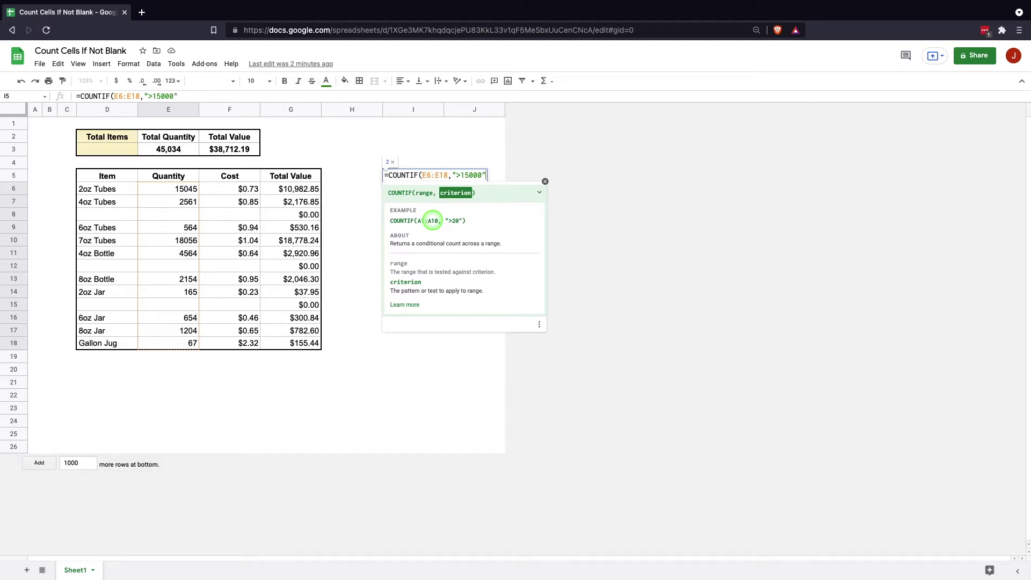
text())
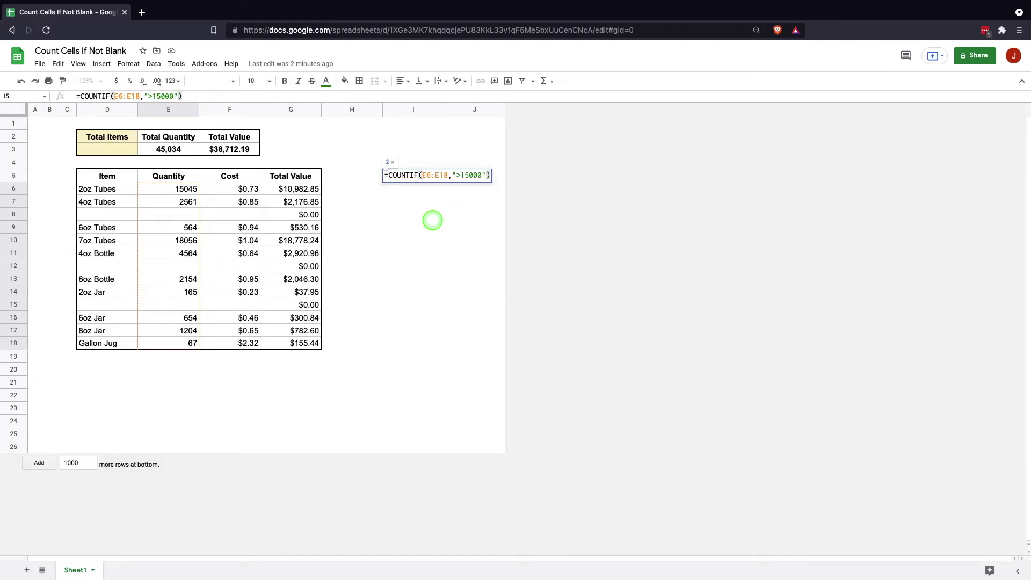
key(Return)
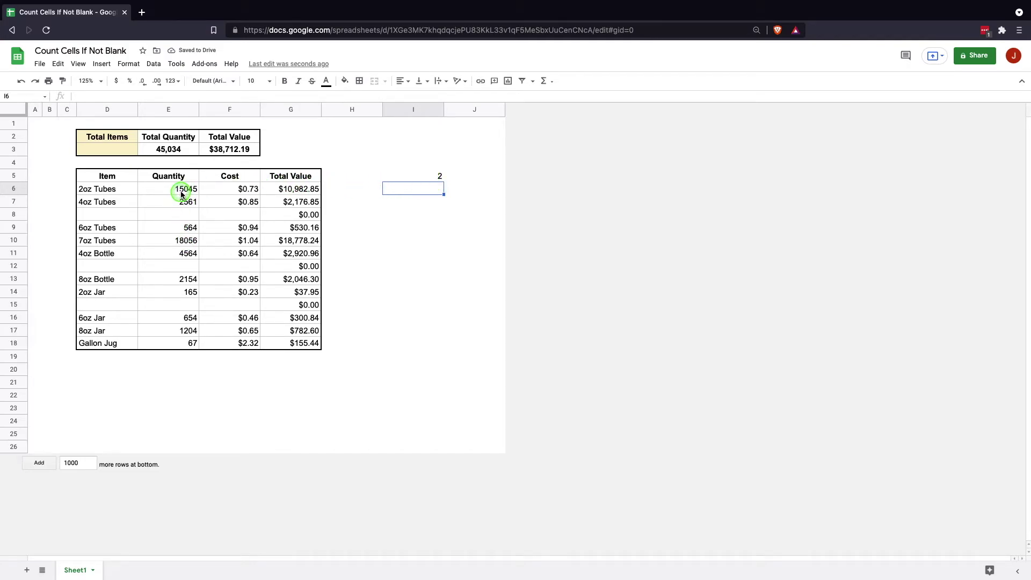
click(430, 178)
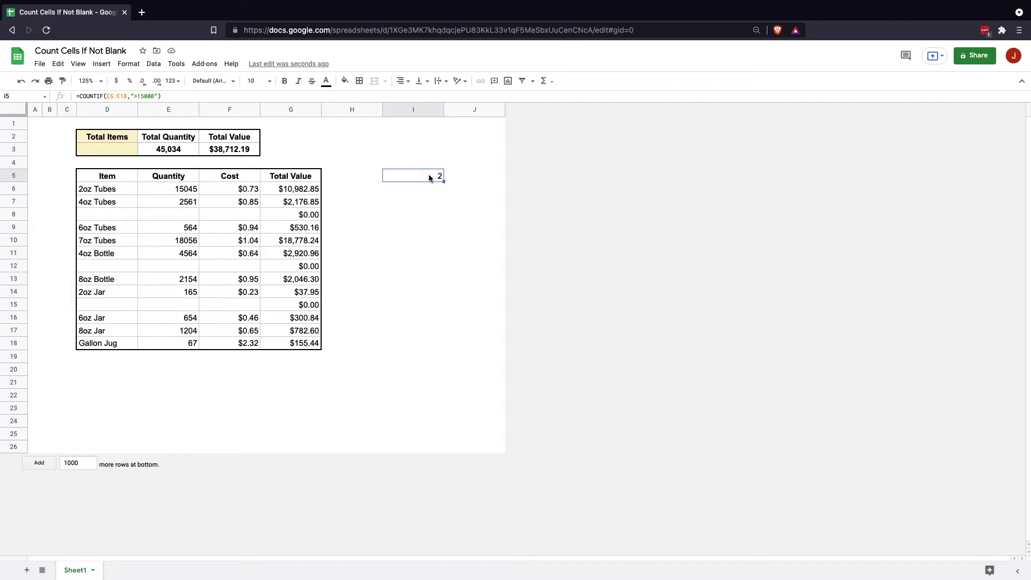
key(Delete)
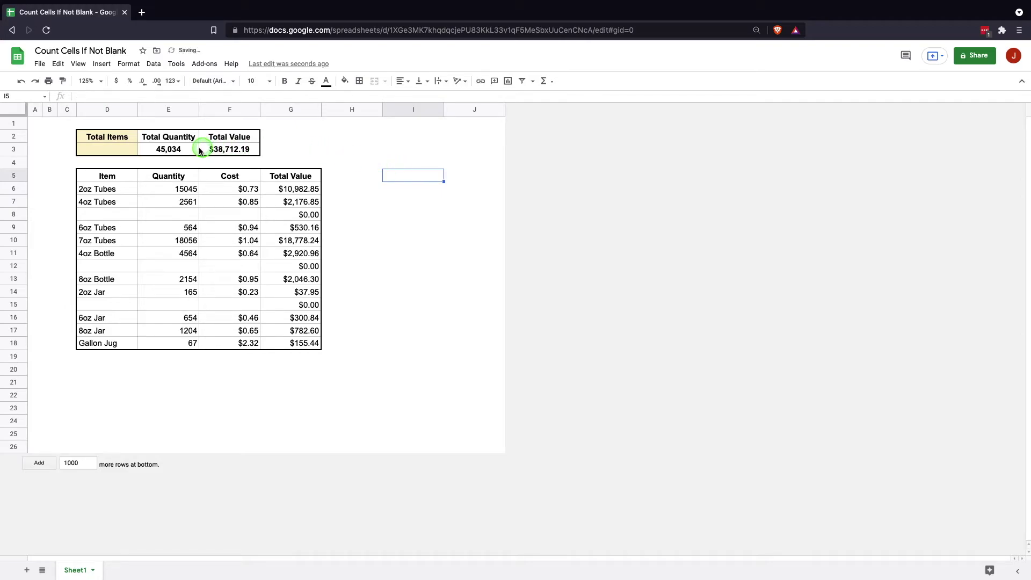
- Type =COUNTIF(D6:D18,"?*") into D3, followed by +COUNT(
click(114, 152)
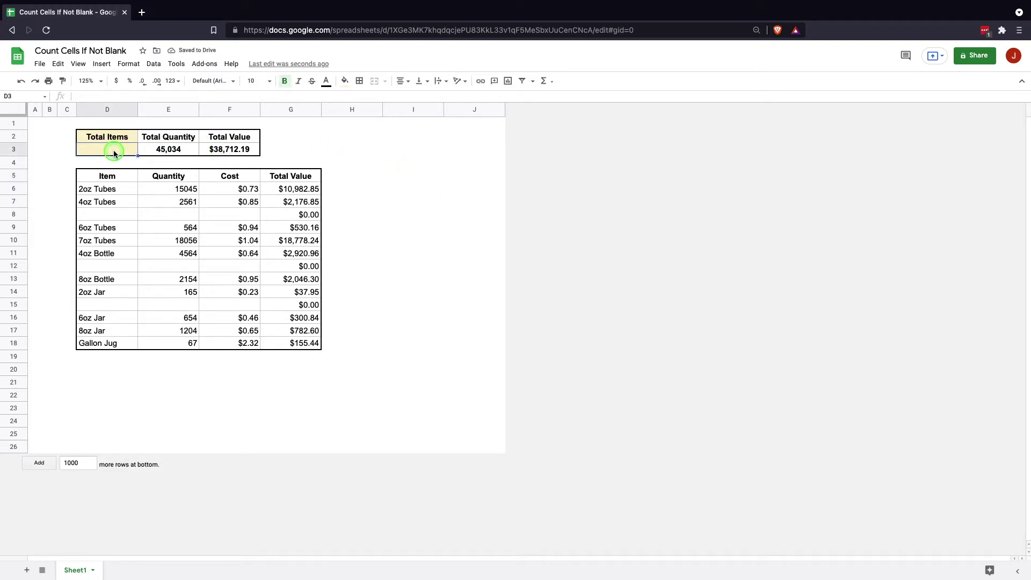
text(=COUNTI)
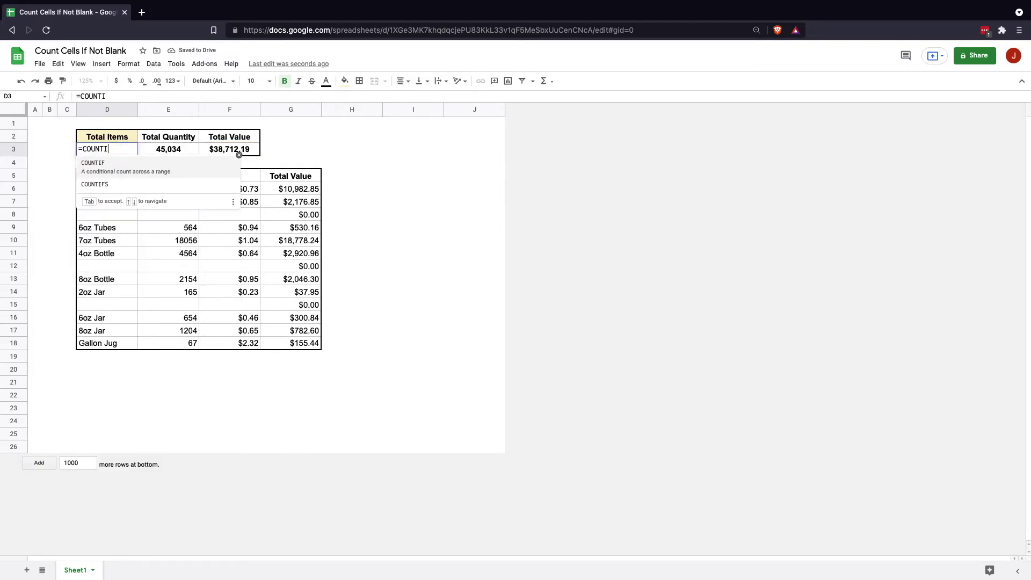
click(114, 150)
key(Tab)
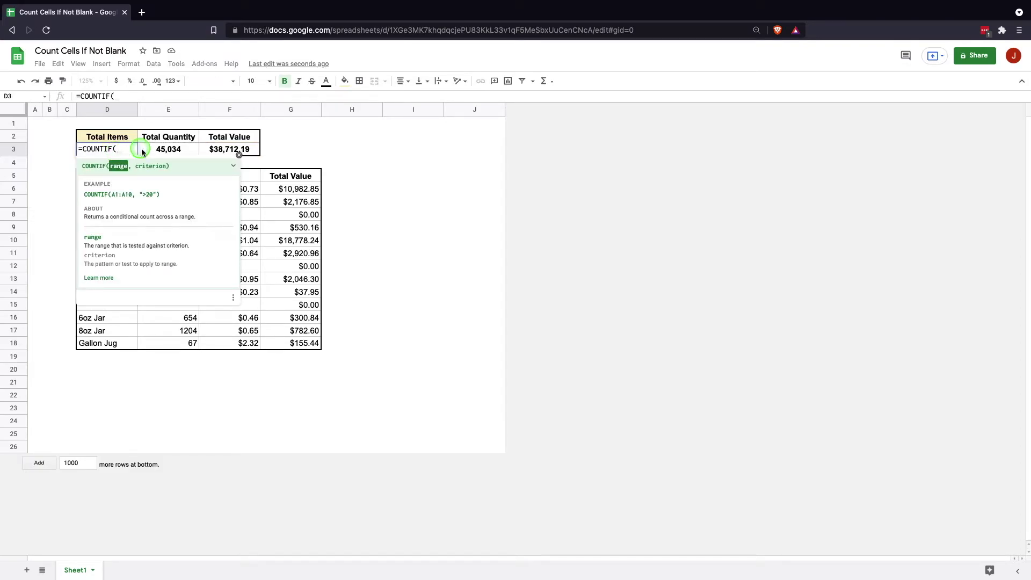
click(177, 166)
click(234, 164)
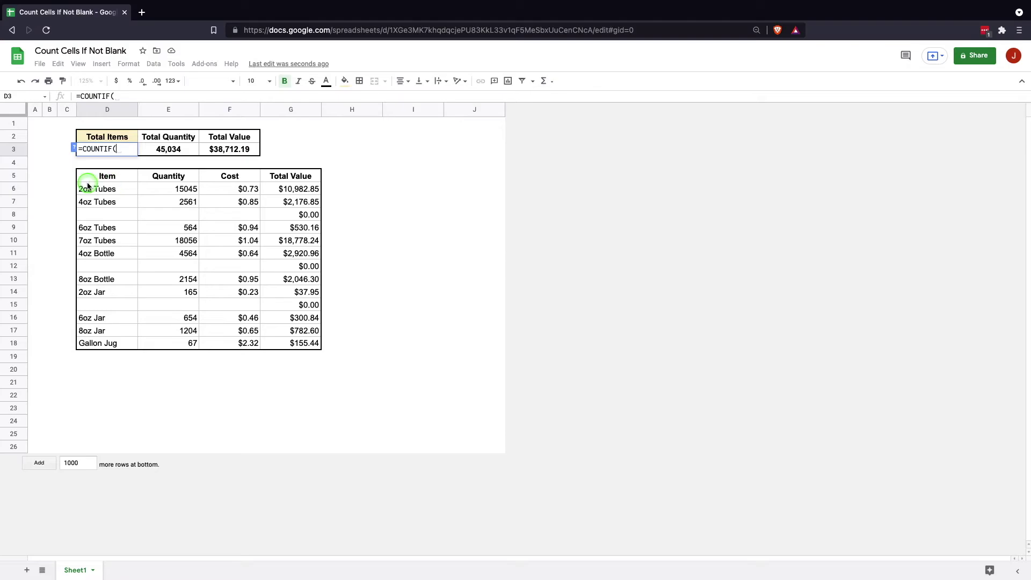
drag(87, 187, 95, 343)
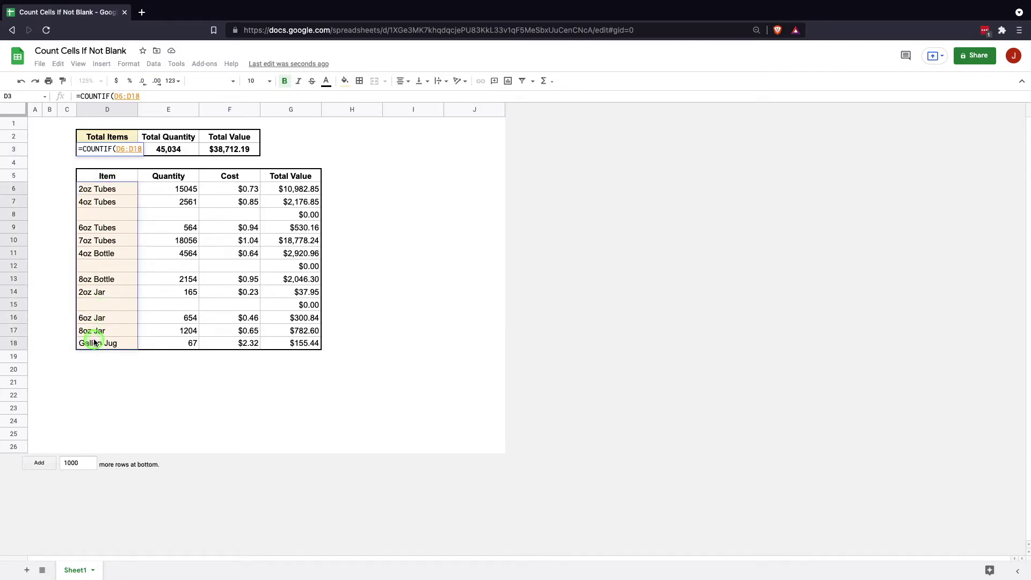
text(,)
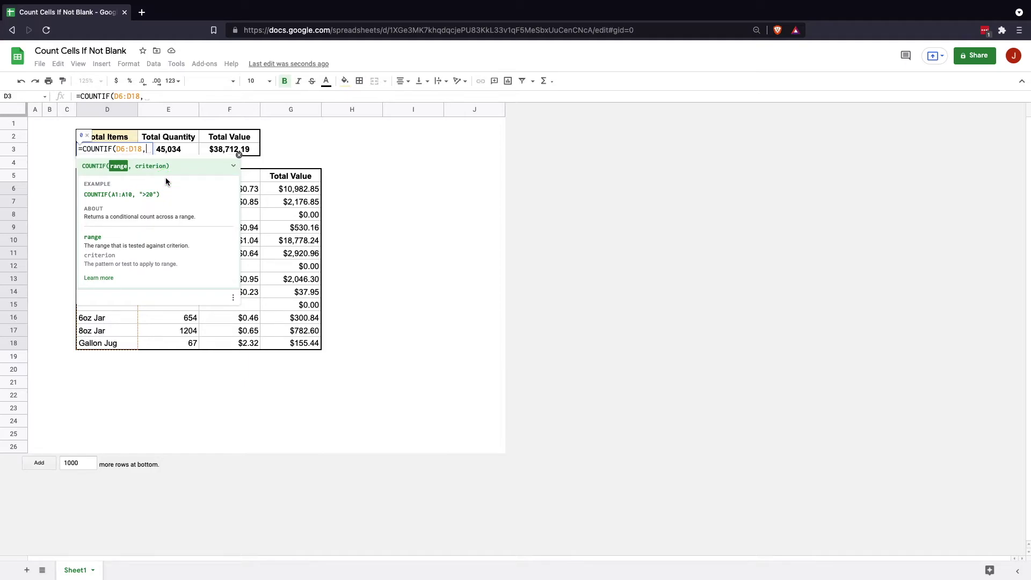
text(")
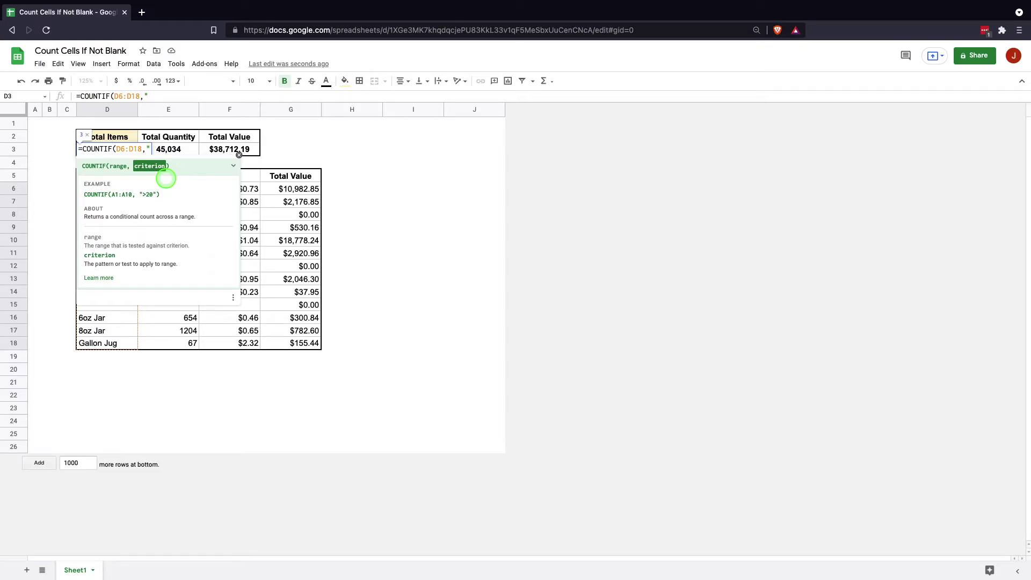
text(?*")
text())
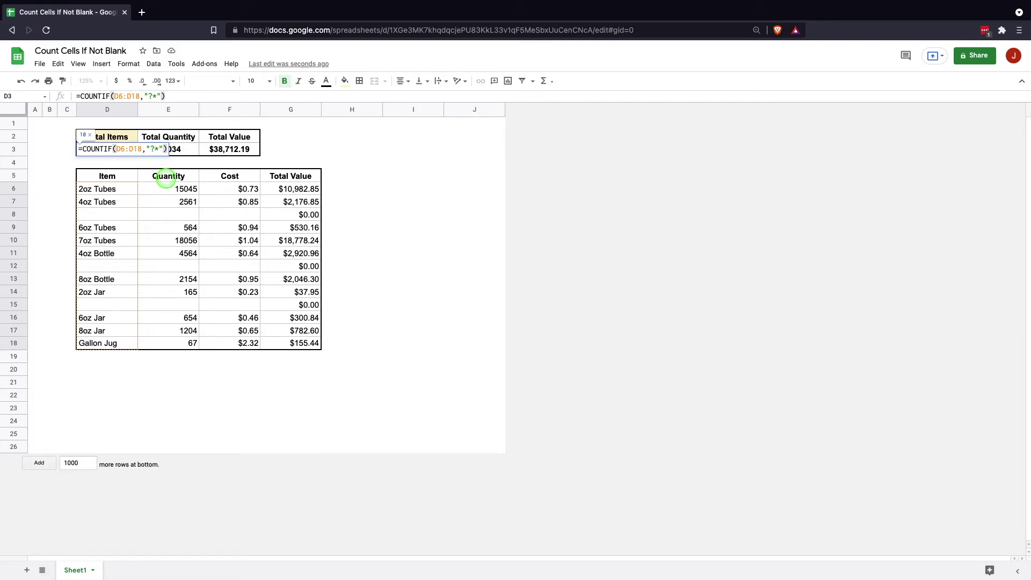
text(+)
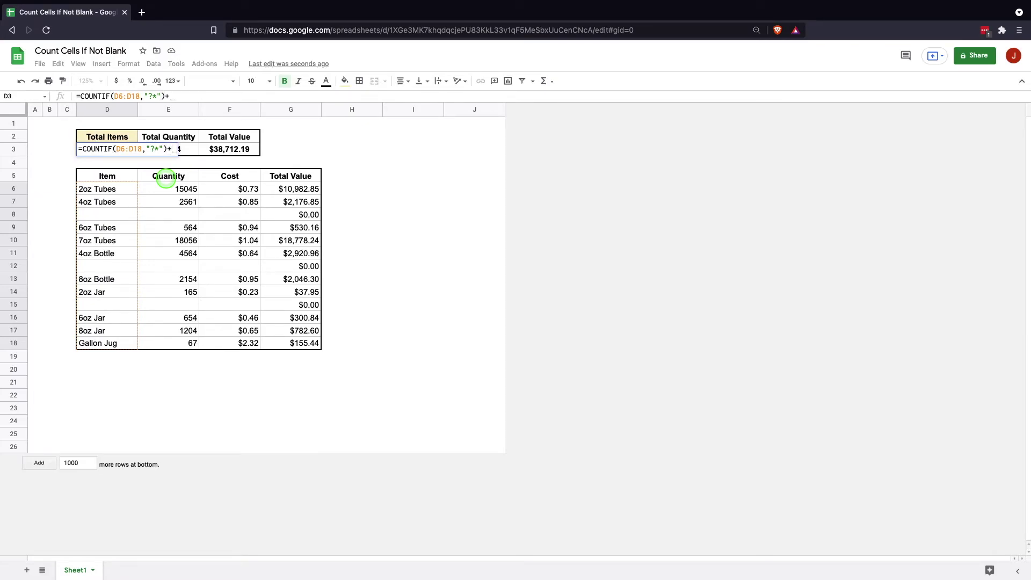
text(COUNT()
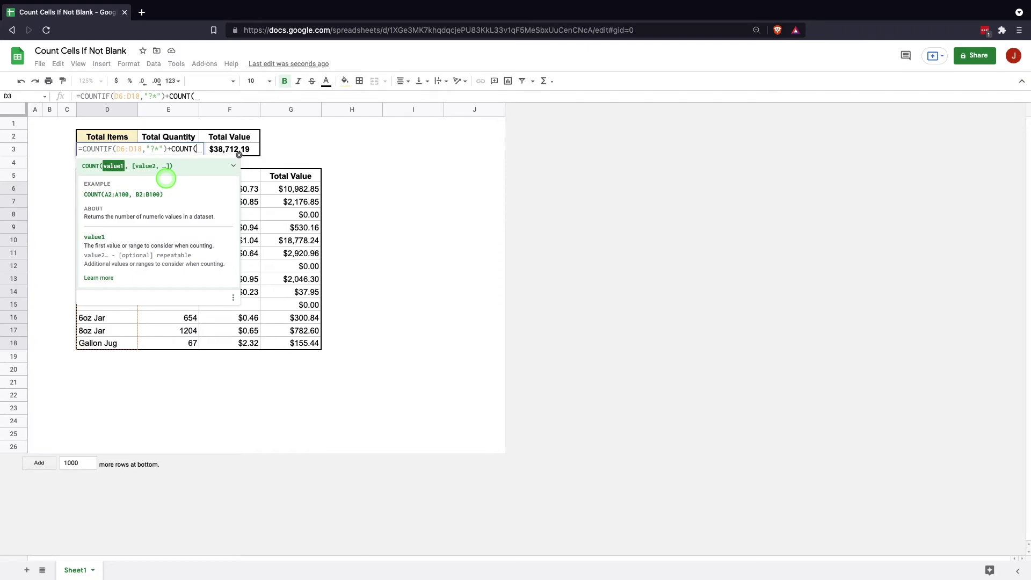
- Complete D3 as =COUNTIF(D6:D18,"?*")+COUNT(D6:D18) by pasting the range into COUNT
click(124, 149)
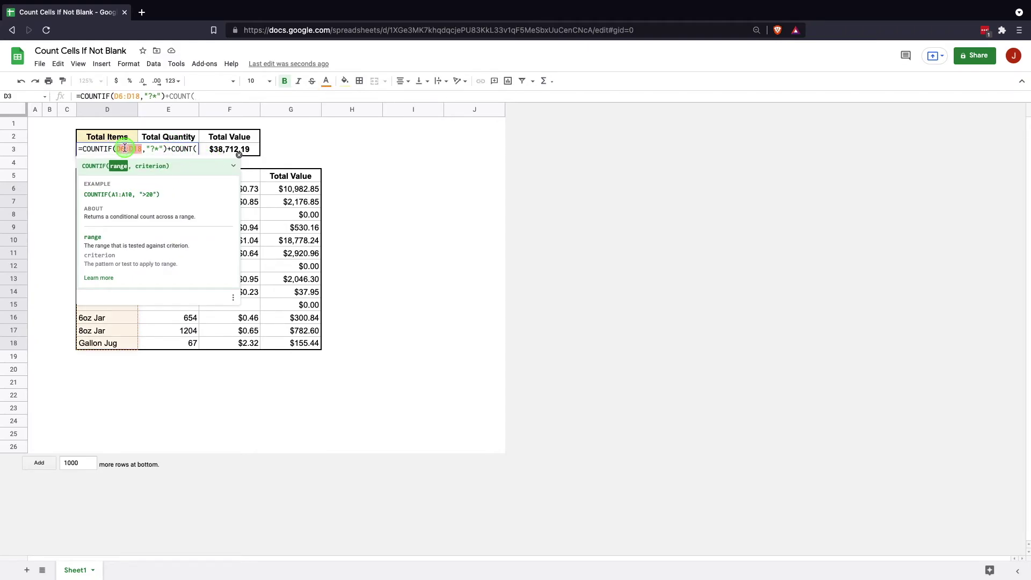
click(197, 150)
text(D6:D18)
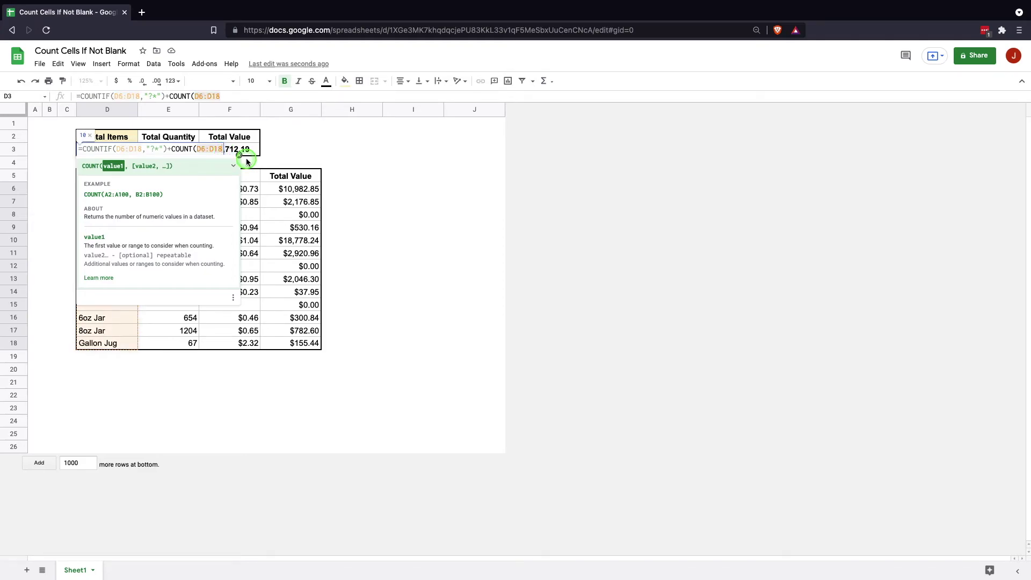
text())
key(Return)
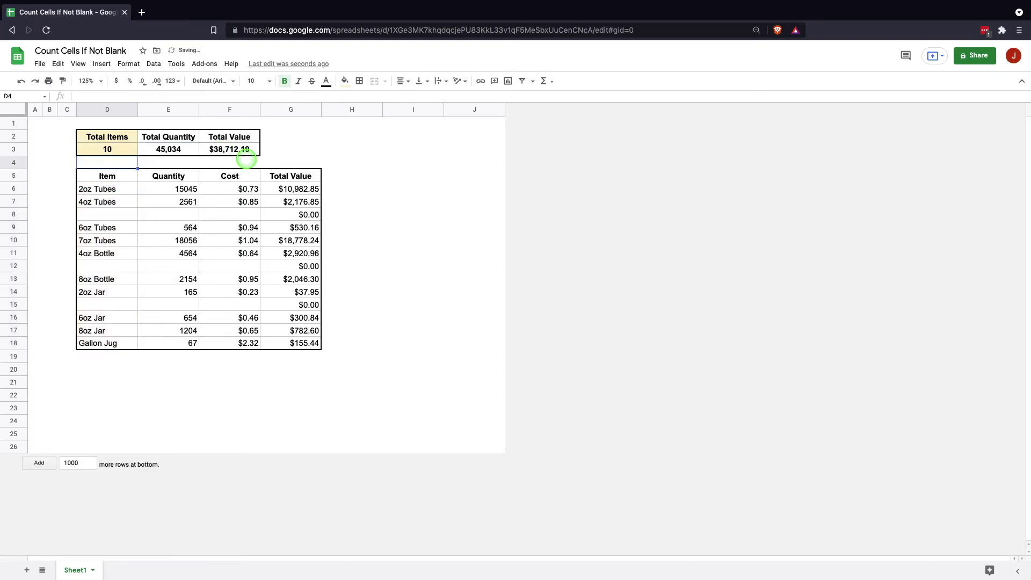
click(121, 215)
- Put test value 5 in D8, try D3 with COUNTIF only, then undo
text(5)
key(Return)
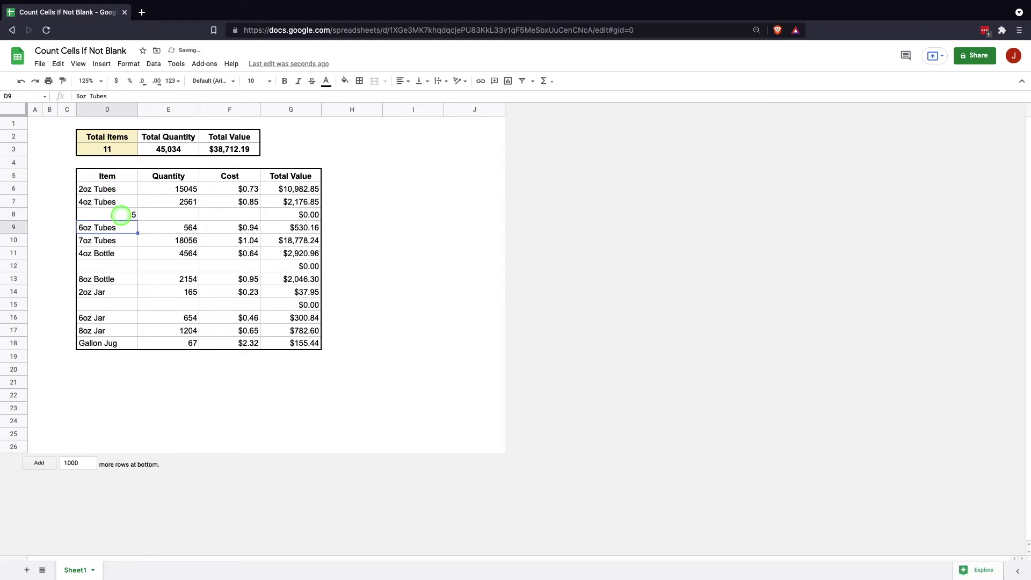
click(118, 151)
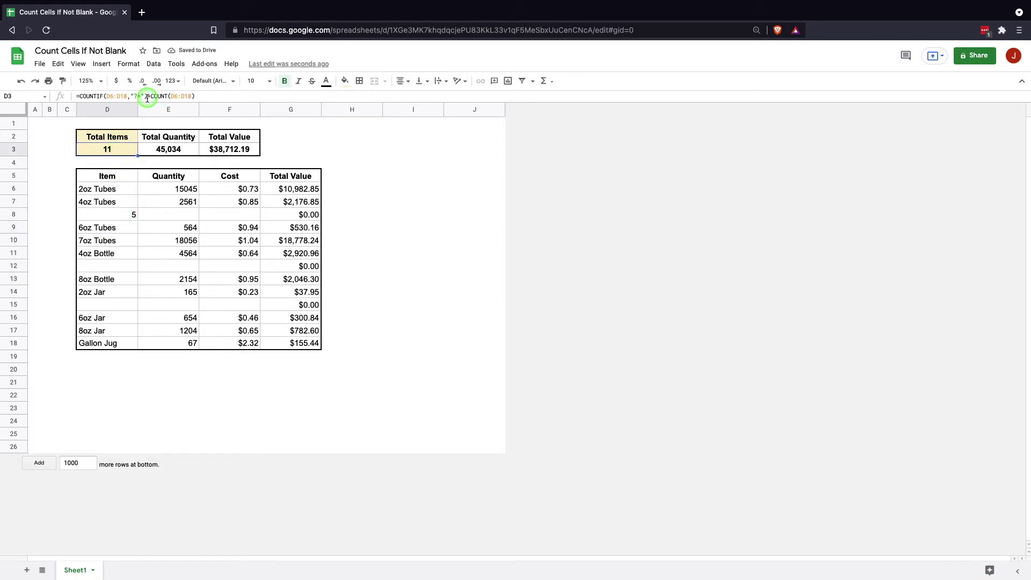
drag(147, 97, 223, 95)
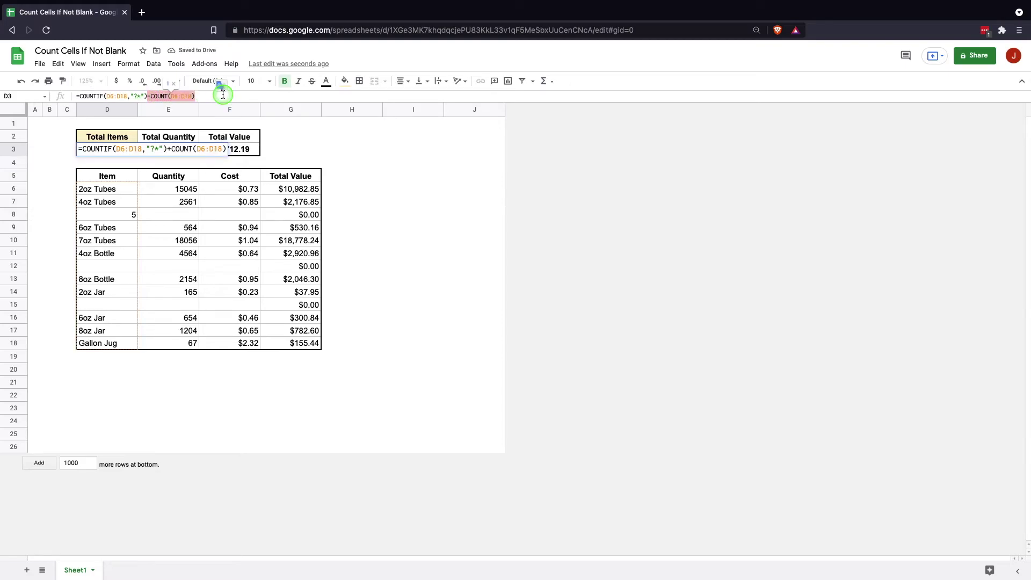
key(BackSpace)
key(Return)
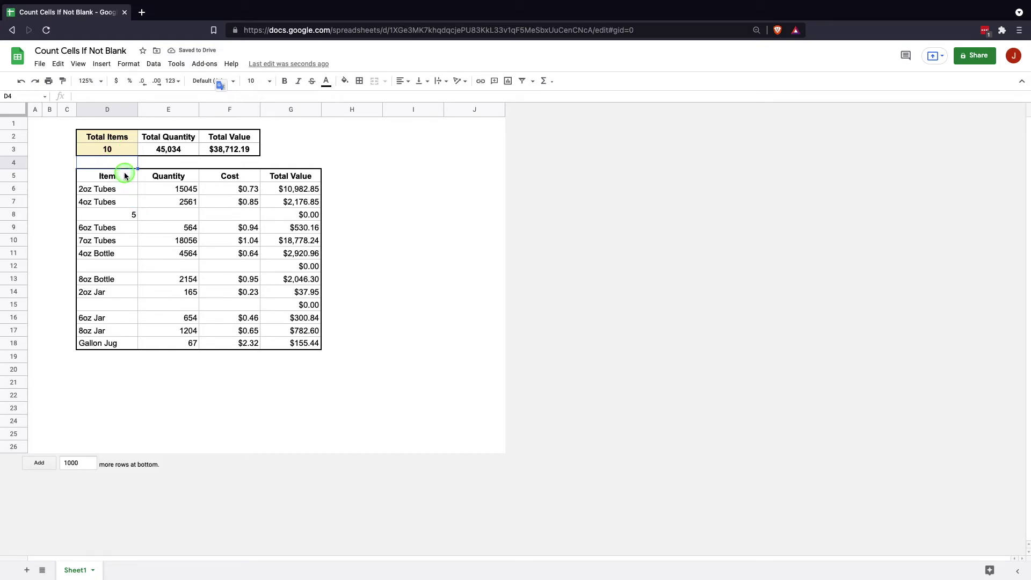
key(ctrl+z)
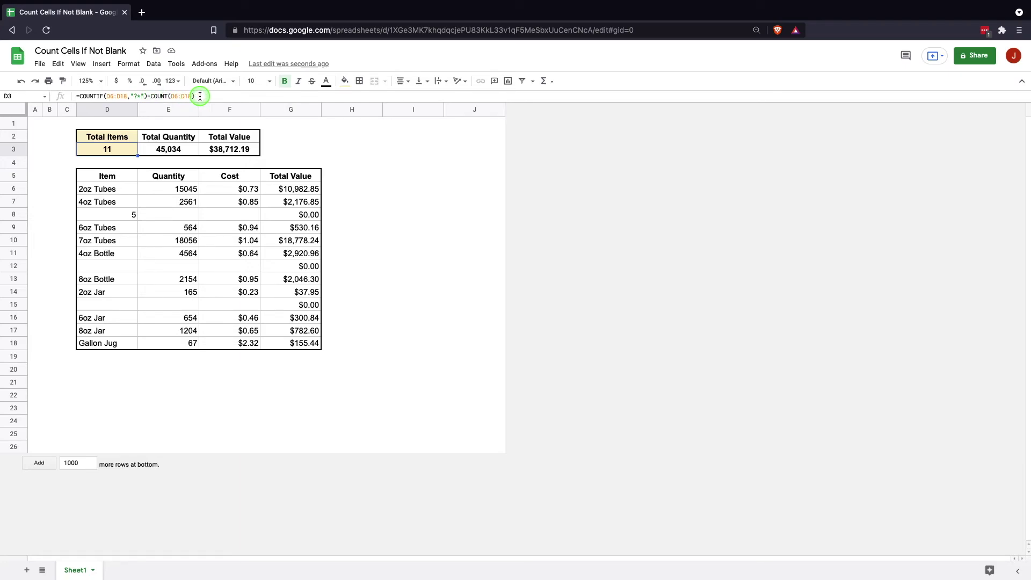
- Delete D3's entire formula, leaving the cell empty
drag(199, 97, 77, 96)
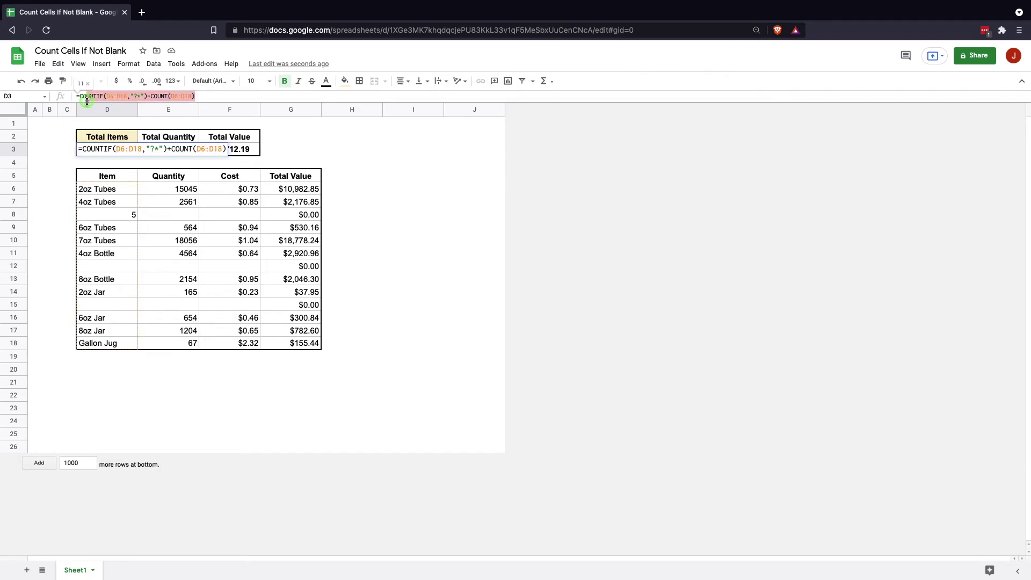
click(110, 157)
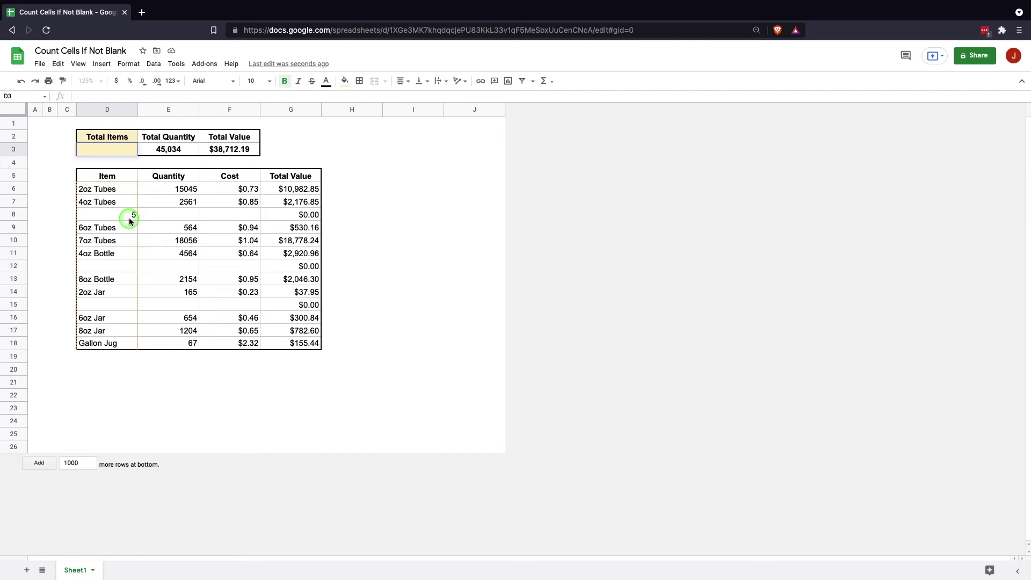
click(110, 148)
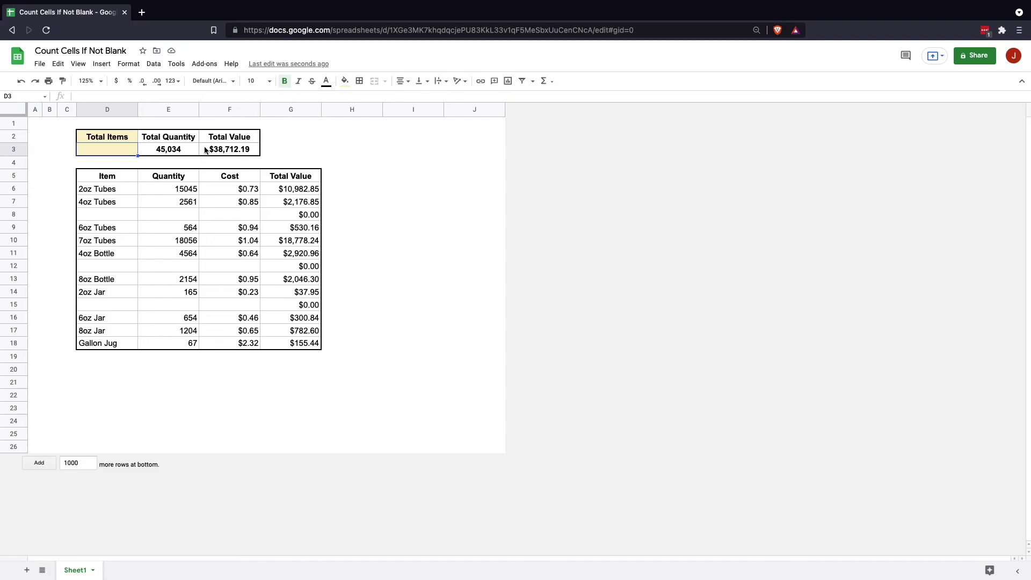
- Start a new SUM-based formula in D3 by typing =sum
text(=)
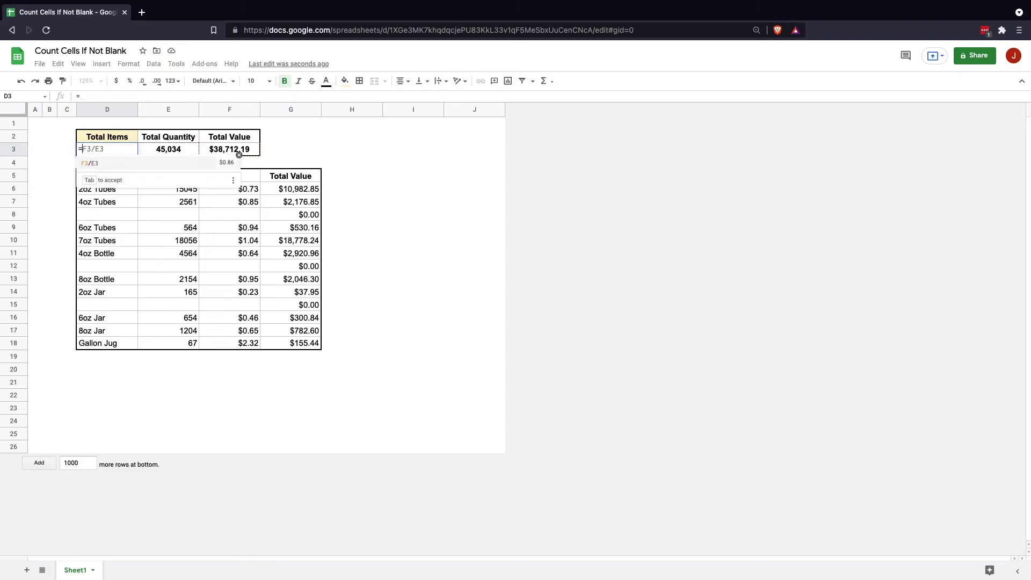
text(sum)
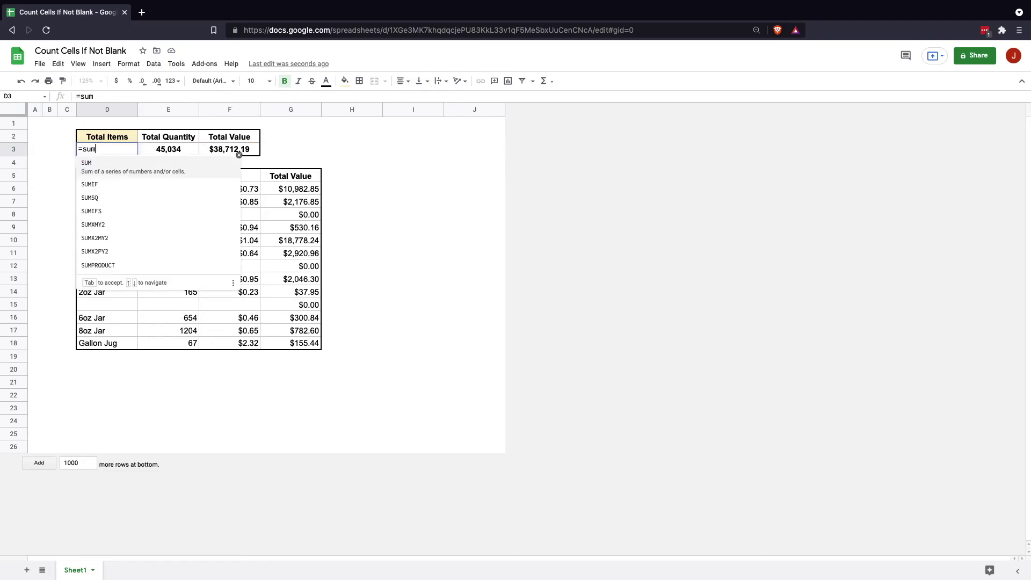
- Complete D3 as =SUMPRODUCT(LEN(D6:D18)>0) and confirm it shows 10
key(Up)
key(Tab)
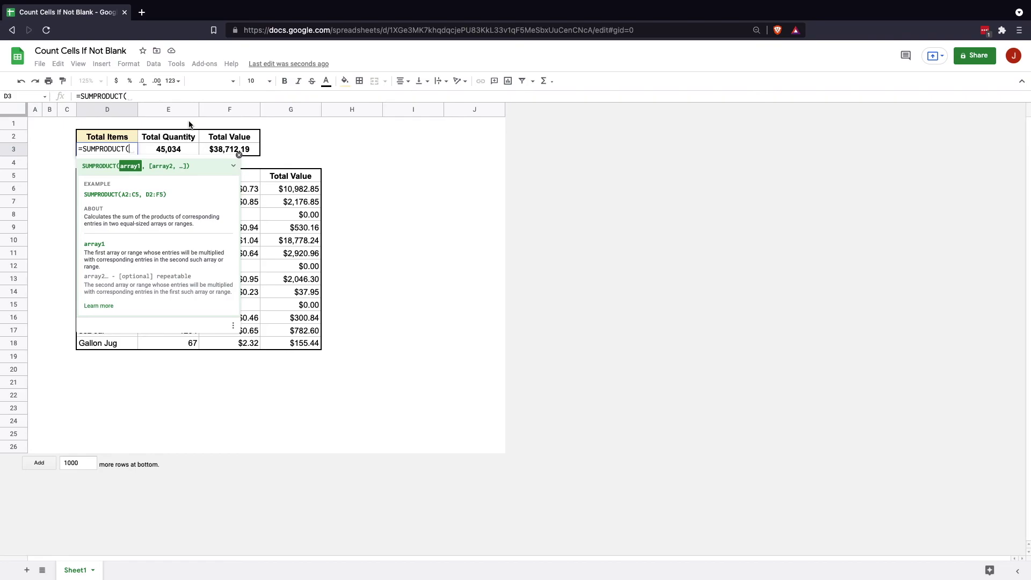
text(Len)
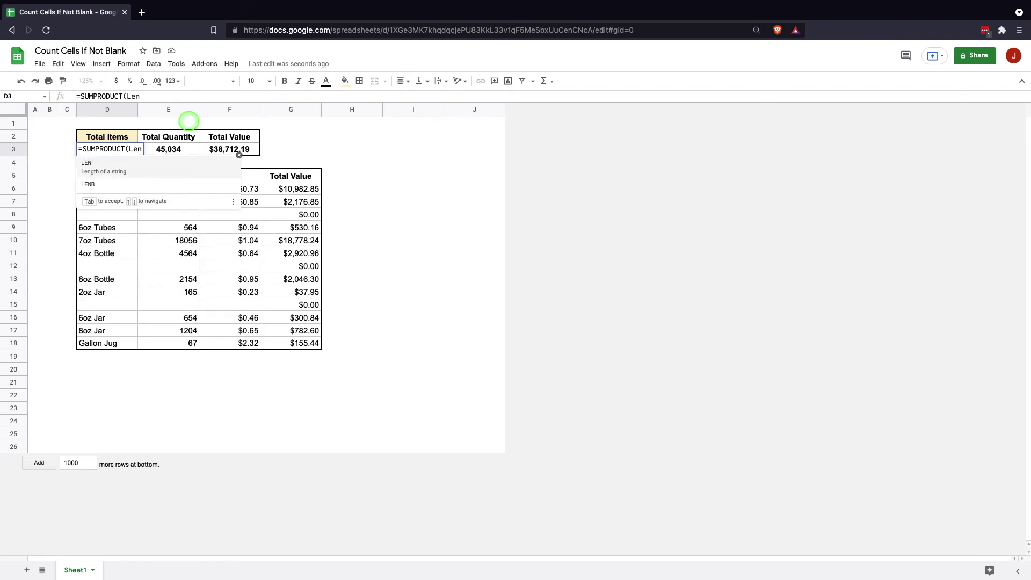
key(Tab)
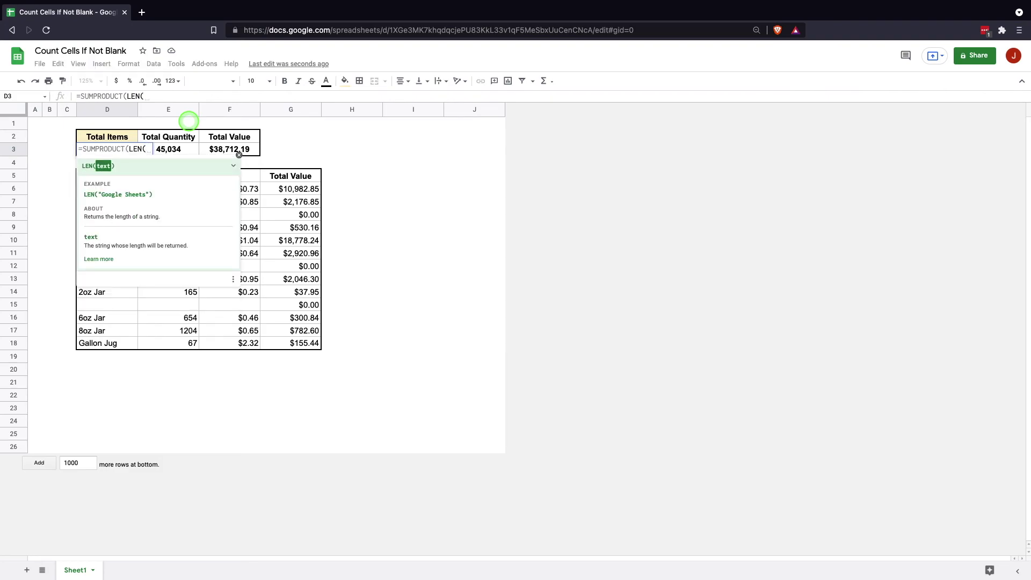
text(D6:D18))
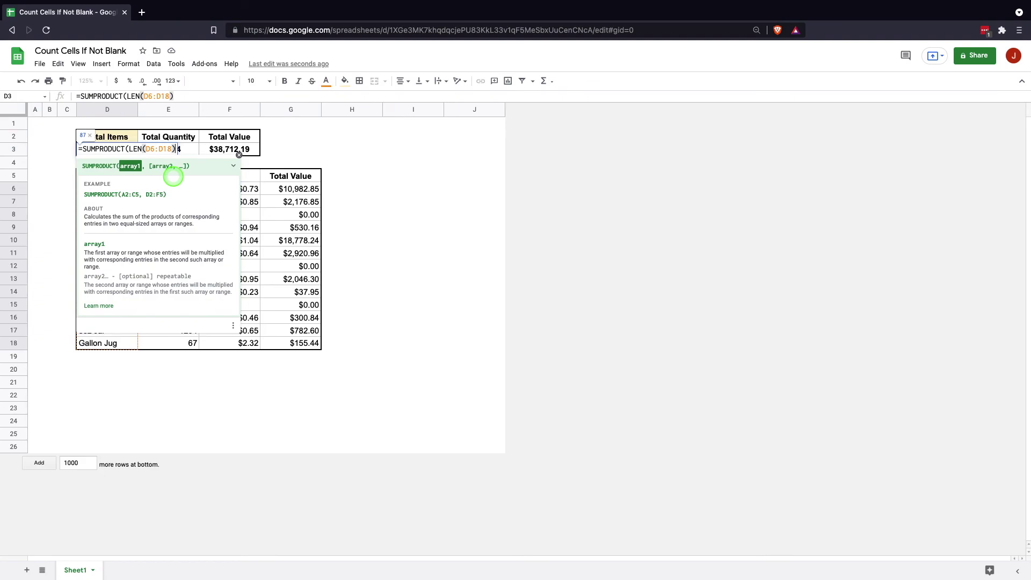
text(>)
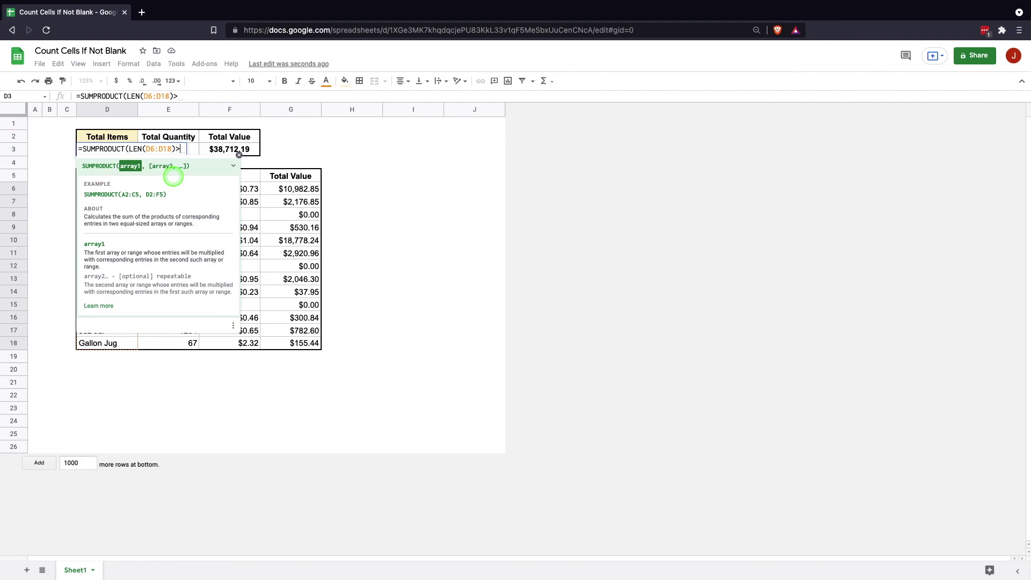
text(0)
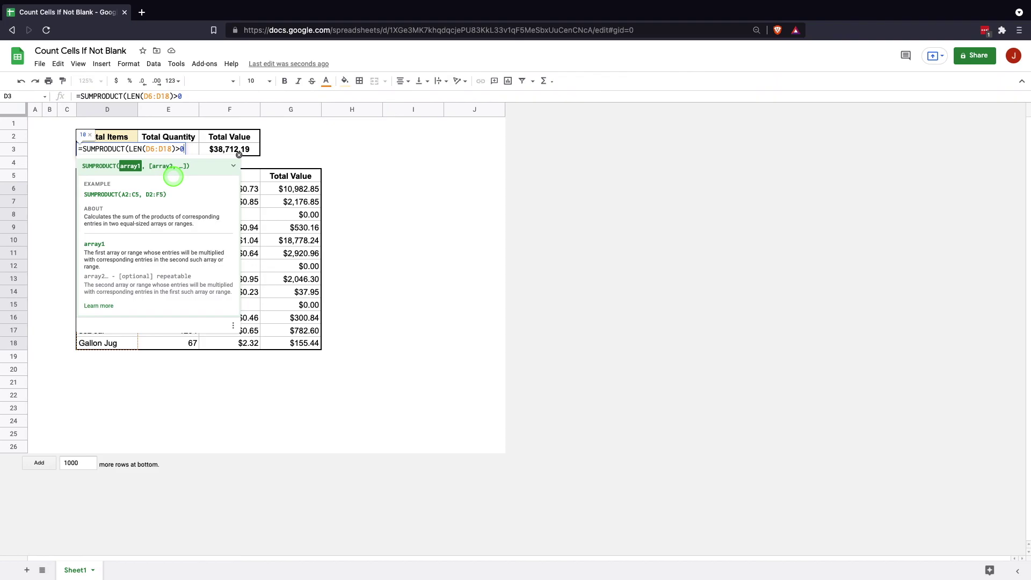
key(Return)
click(123, 154)
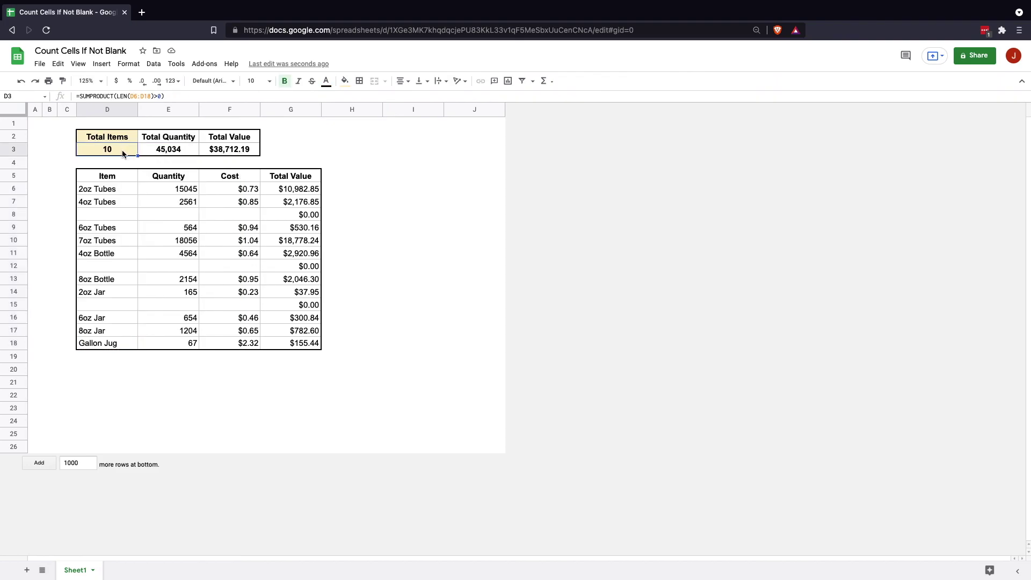